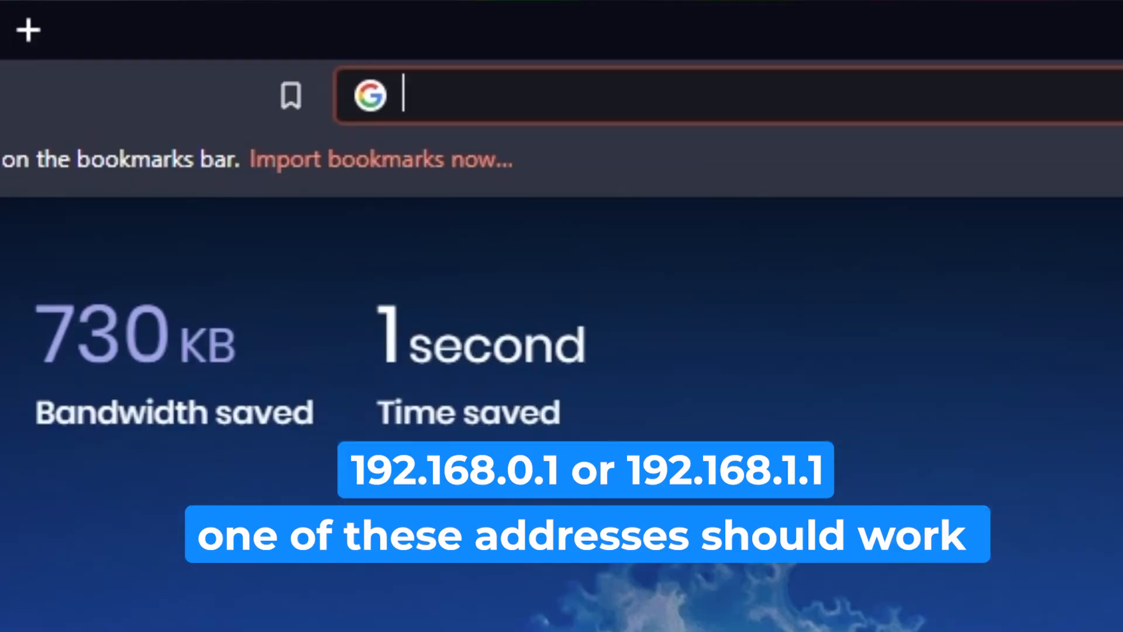
- Try to open the router's web interface at the address 192.168.1.1
type("192")
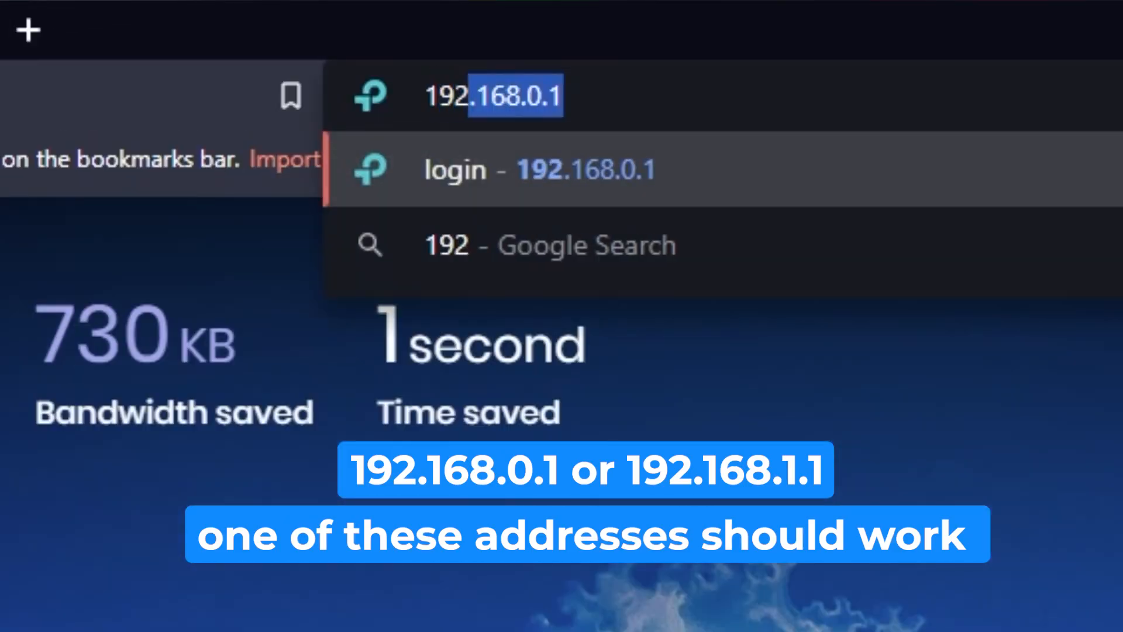
type(".16")
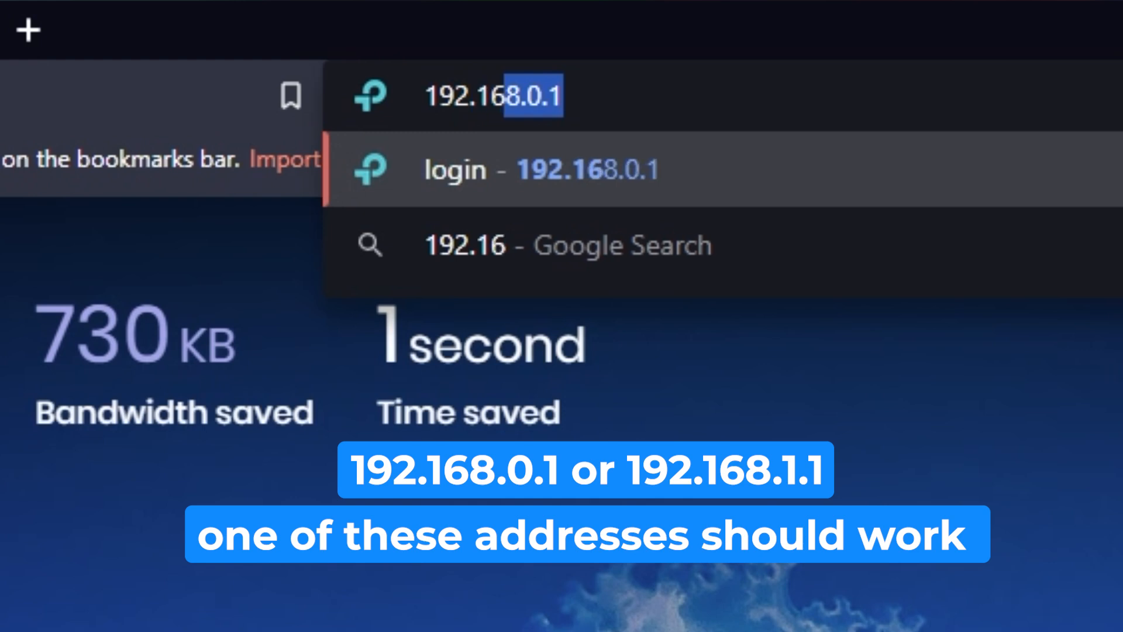
type("8.1.1")
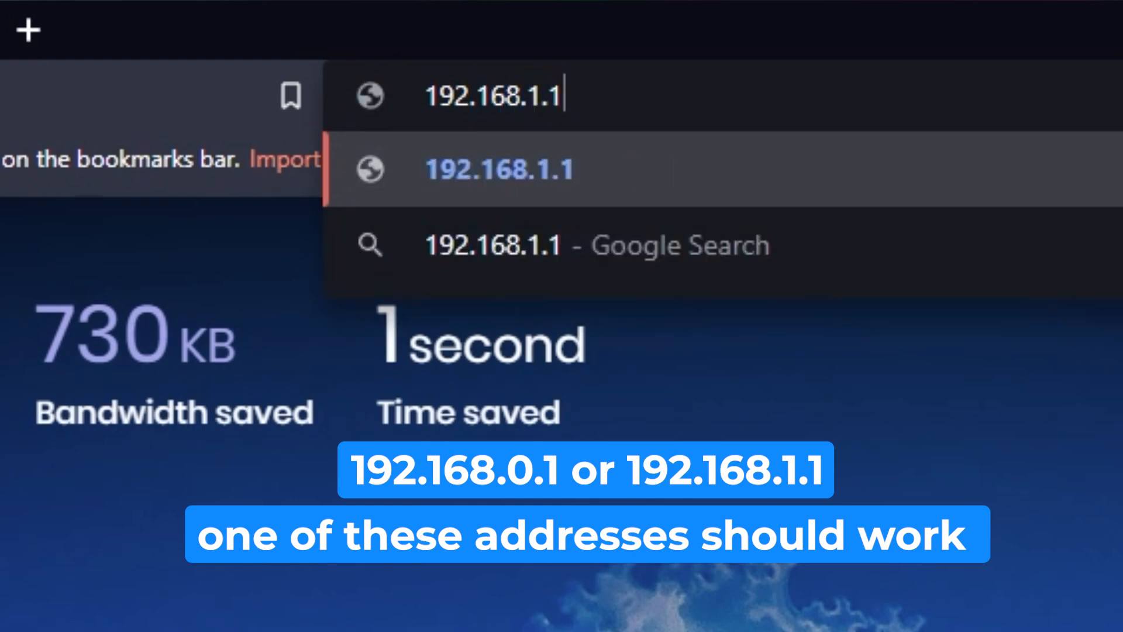
key("Return")
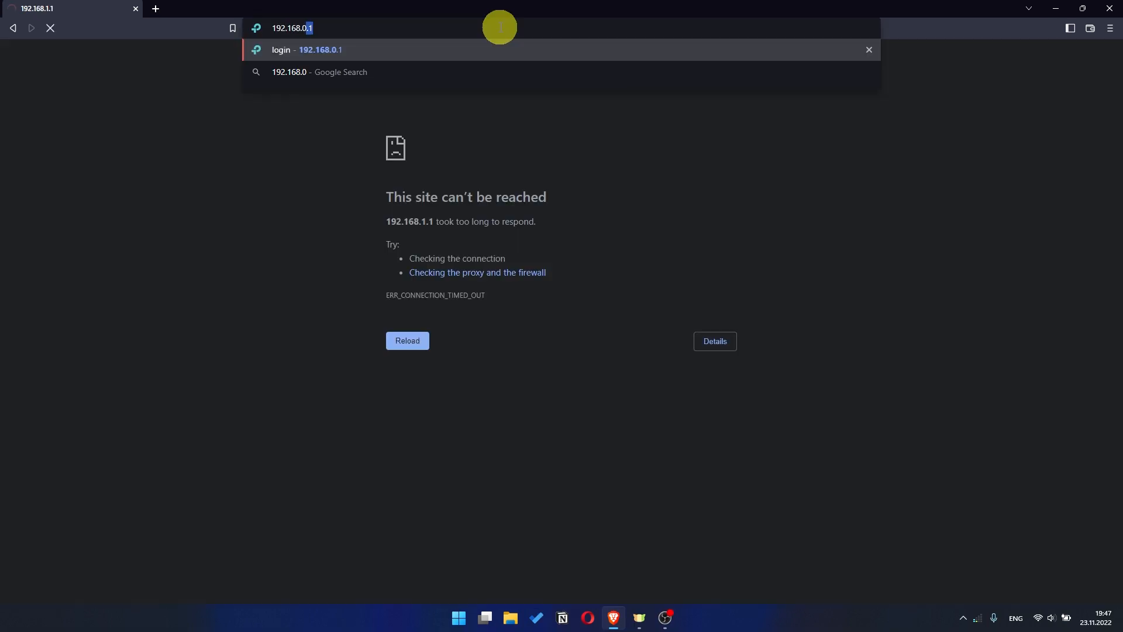
- Open the router's web interface at the address 192.168.0.1
type(".168.0.1")
key("Return")
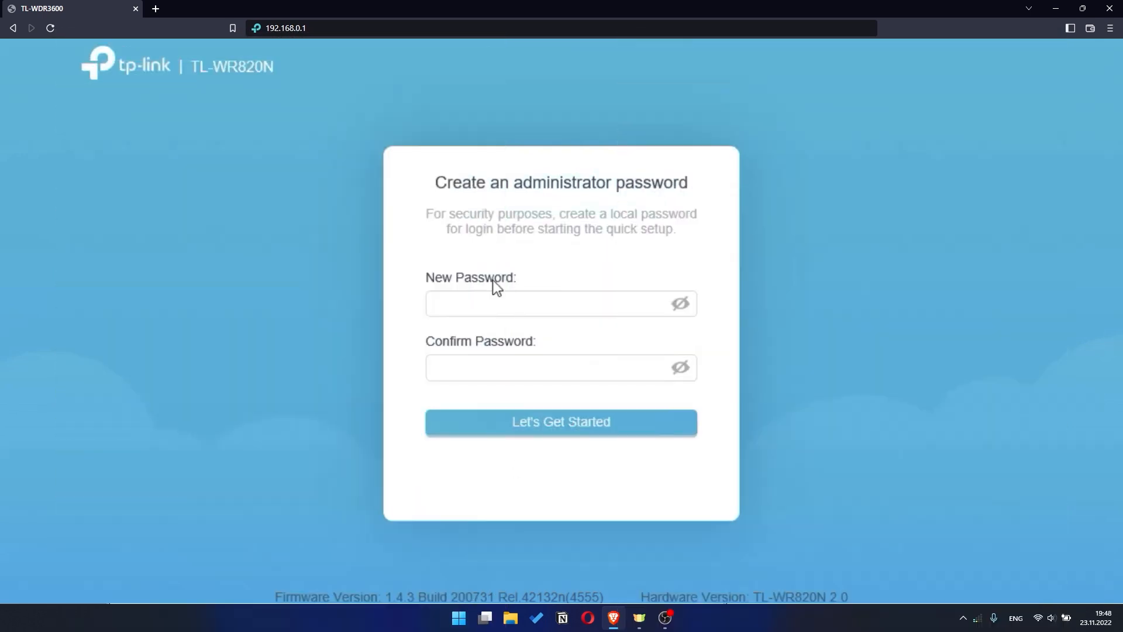
- Create the router's administrator password, enter it again as confirmation, and start the quick setup
left_click(468, 294)
type("*****")
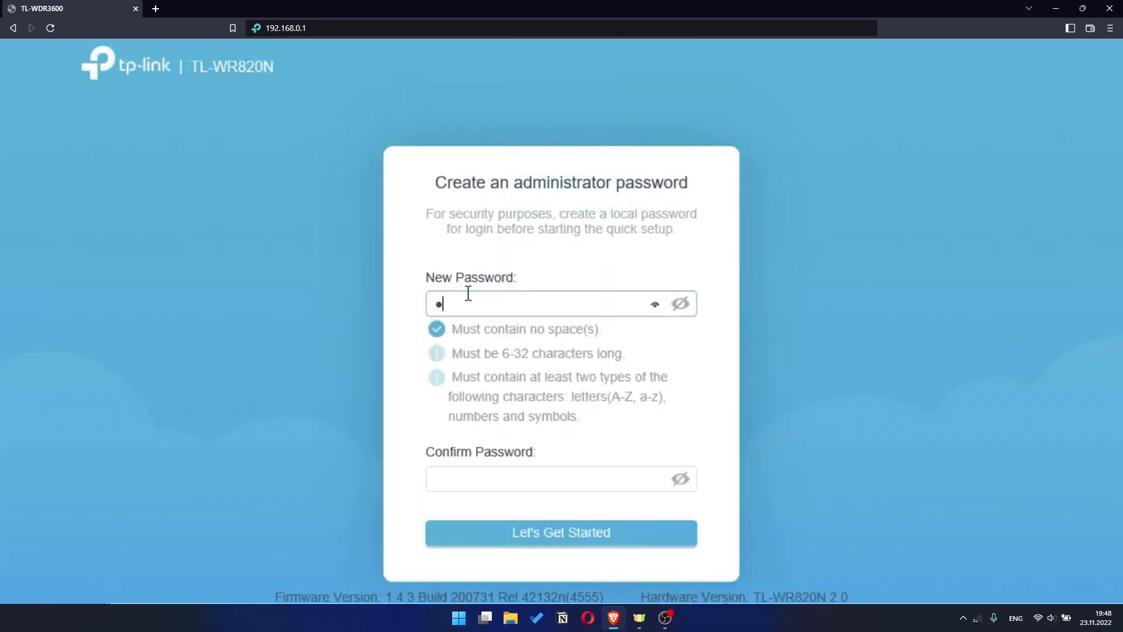
type("****")
left_click(475, 481)
type("*******")
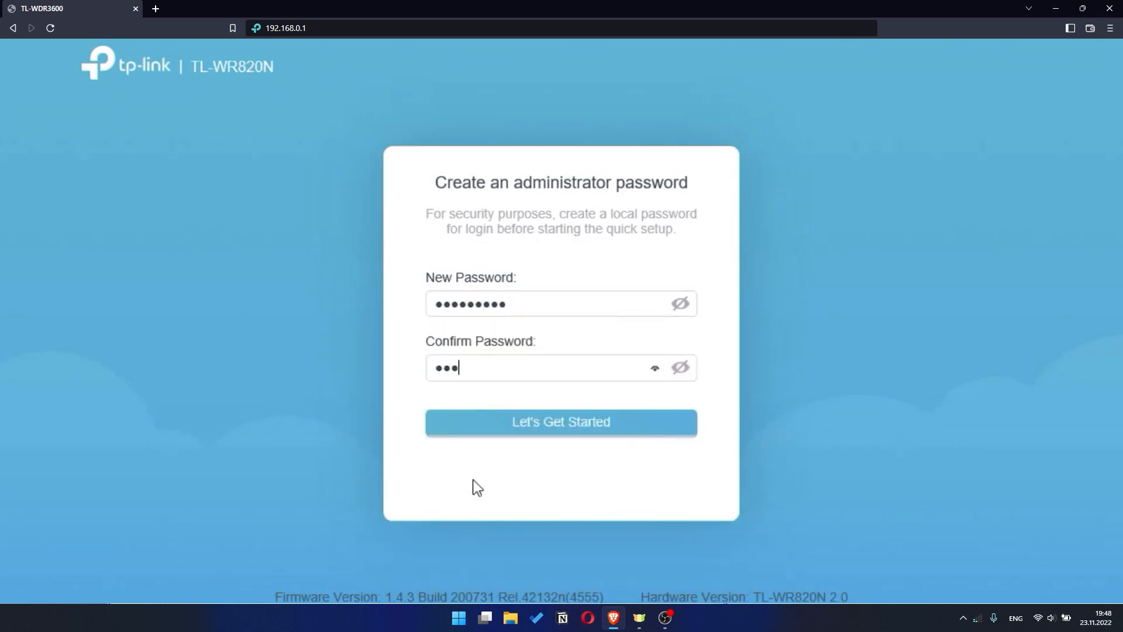
type("***")
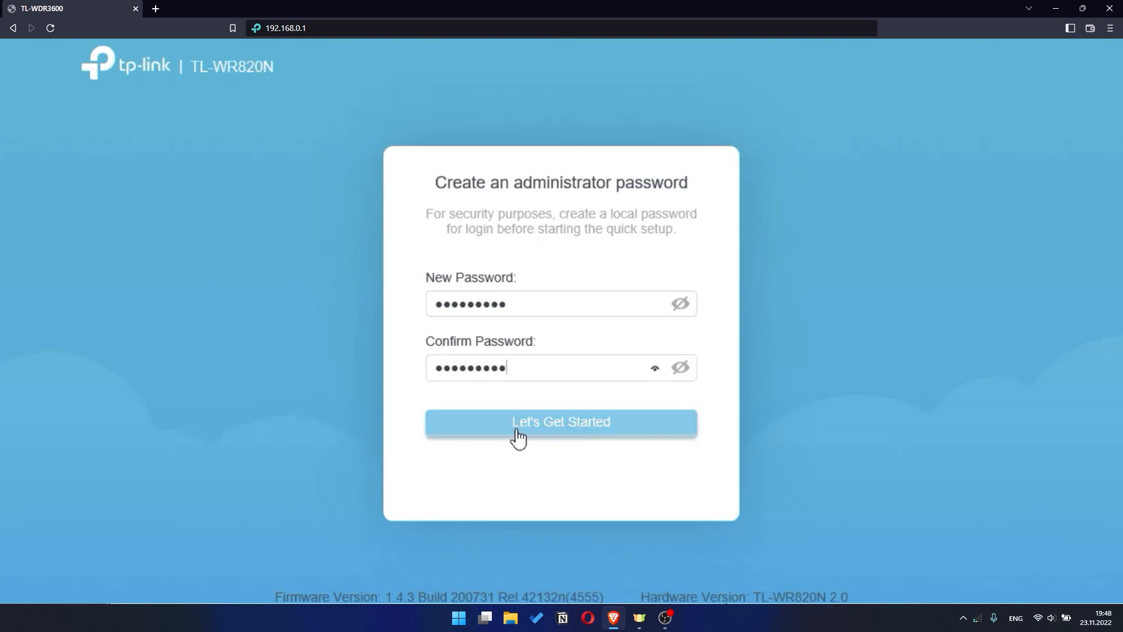
left_click(580, 425)
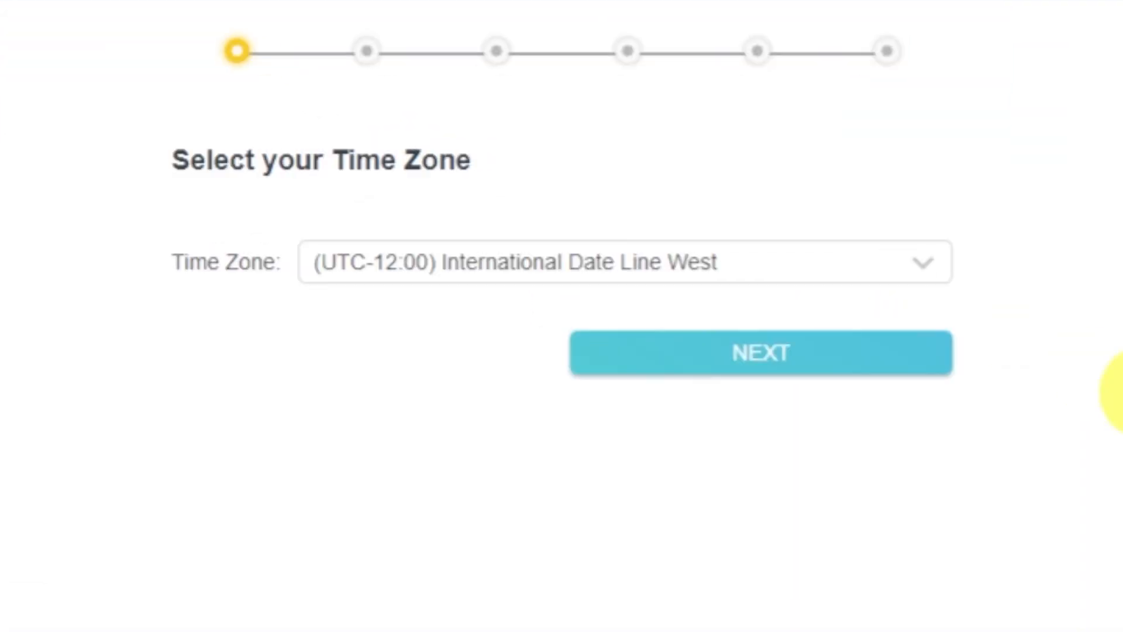
- Review the time zone choices, keep (UTC-12:00) International Date Line West, and continue the setup
left_click(947, 275)
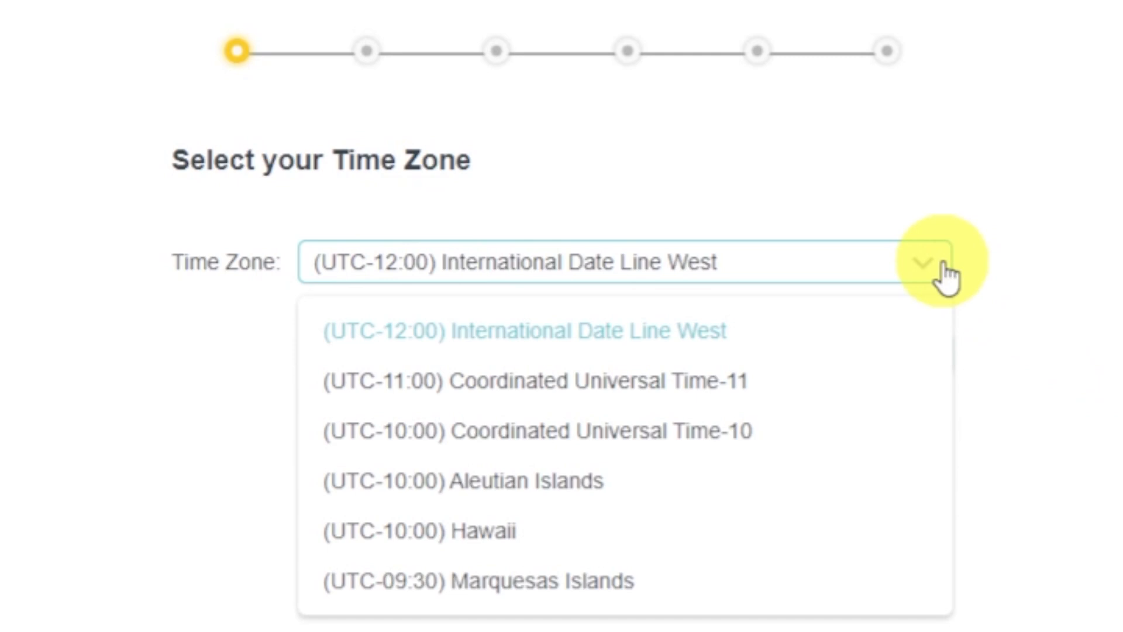
left_click(947, 277)
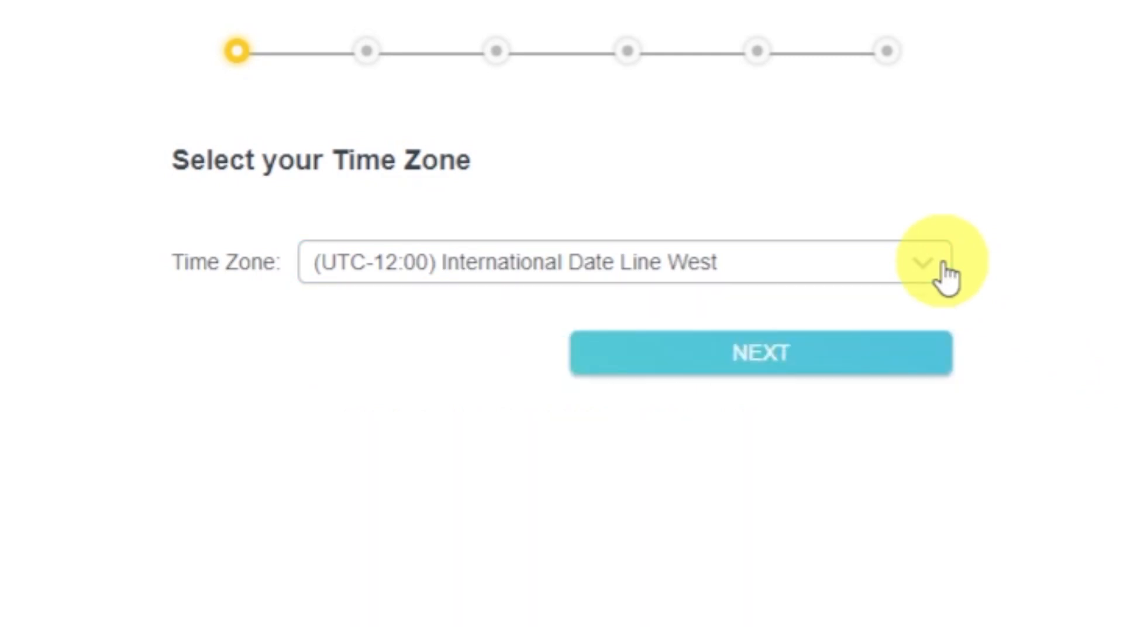
left_click(912, 367)
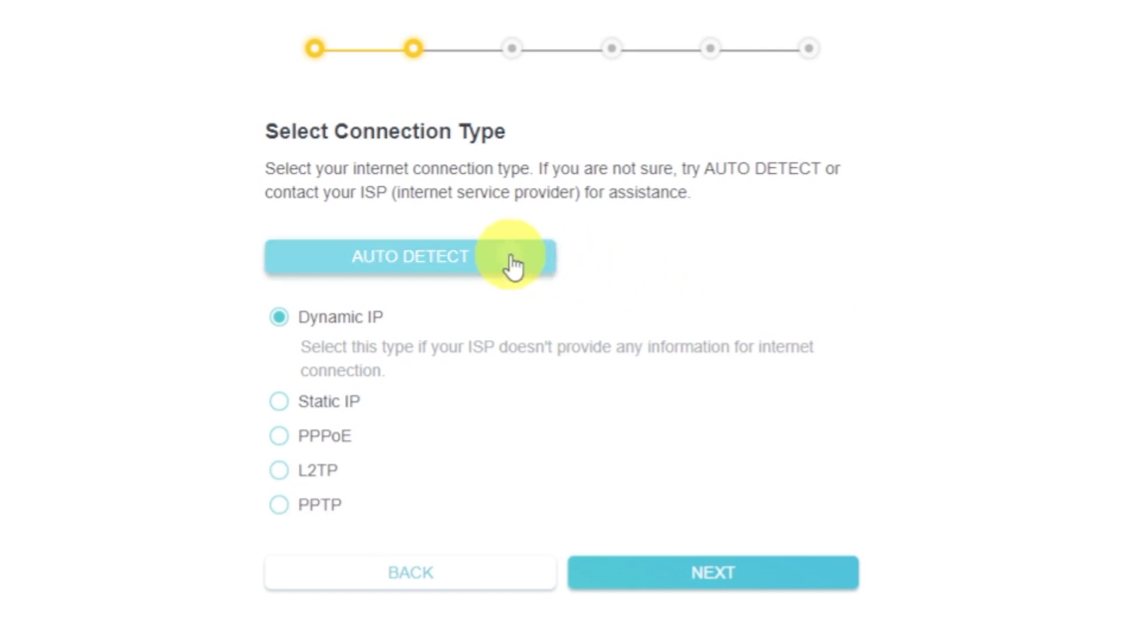
- Auto-detect the internet connection type and continue with Dynamic IP
left_click(510, 257)
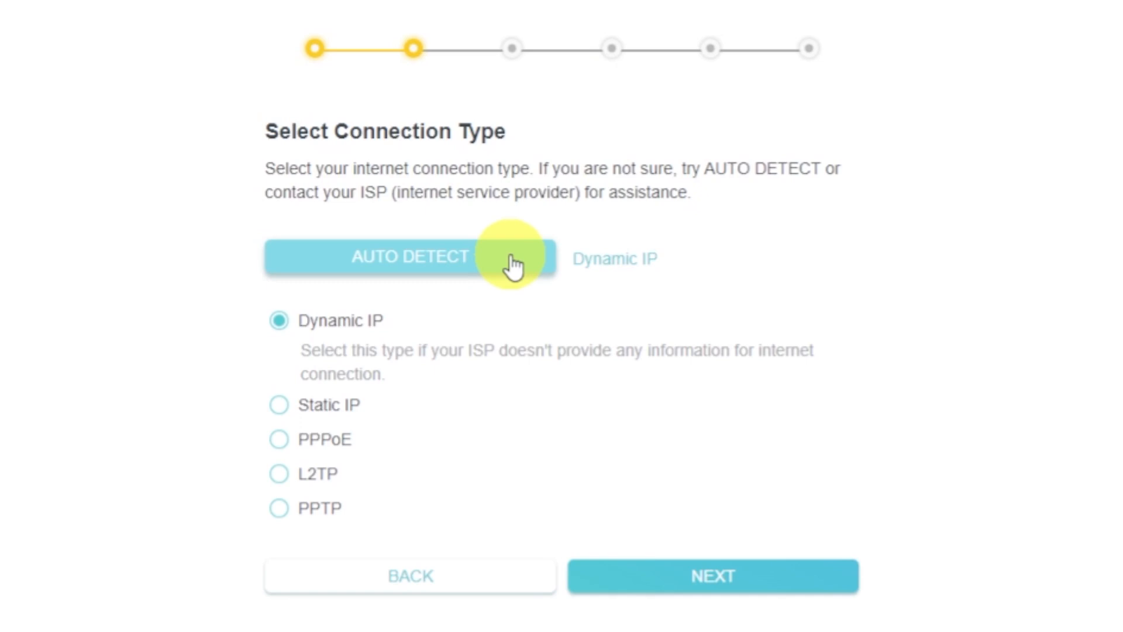
left_click(279, 325)
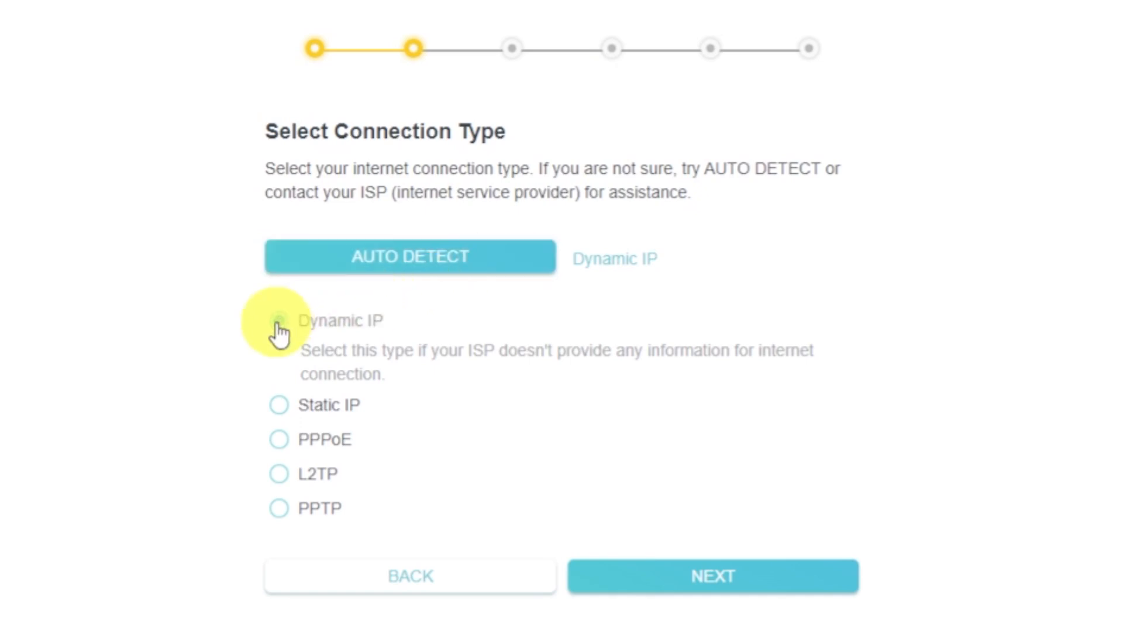
left_click(782, 589)
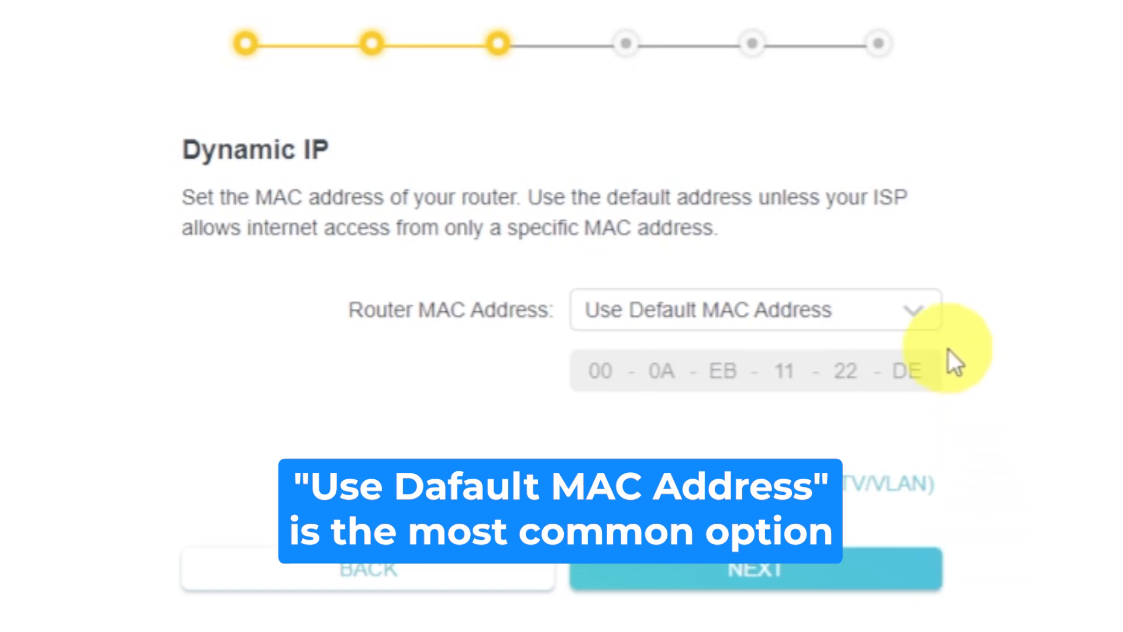
- Review the router MAC address options, keep Use Default MAC Address, and continue
left_click(932, 332)
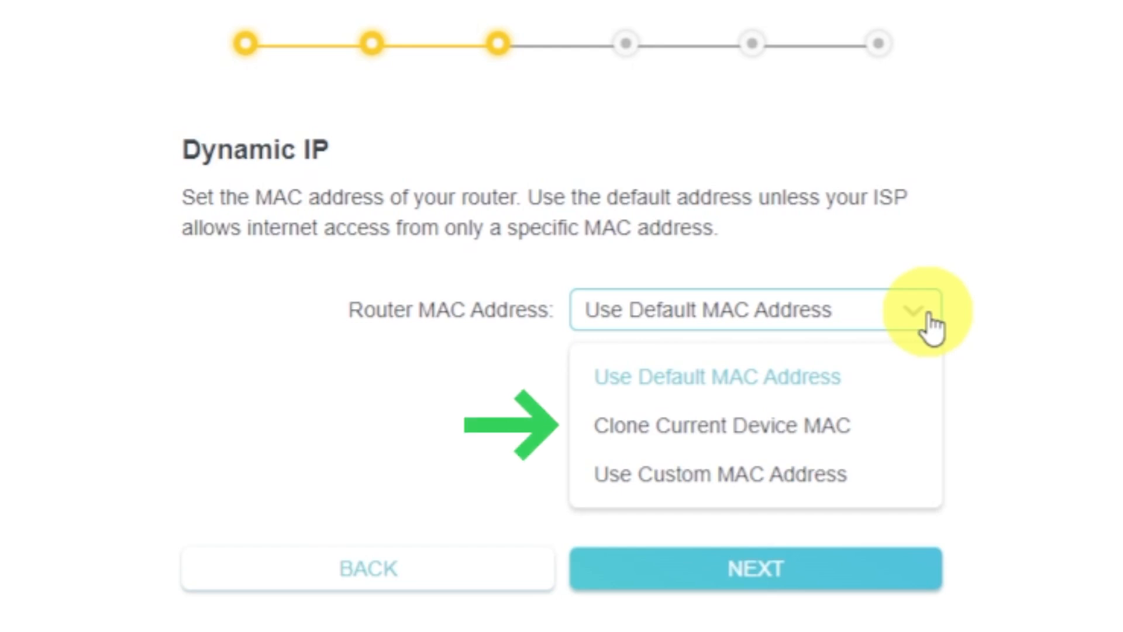
left_click(931, 325)
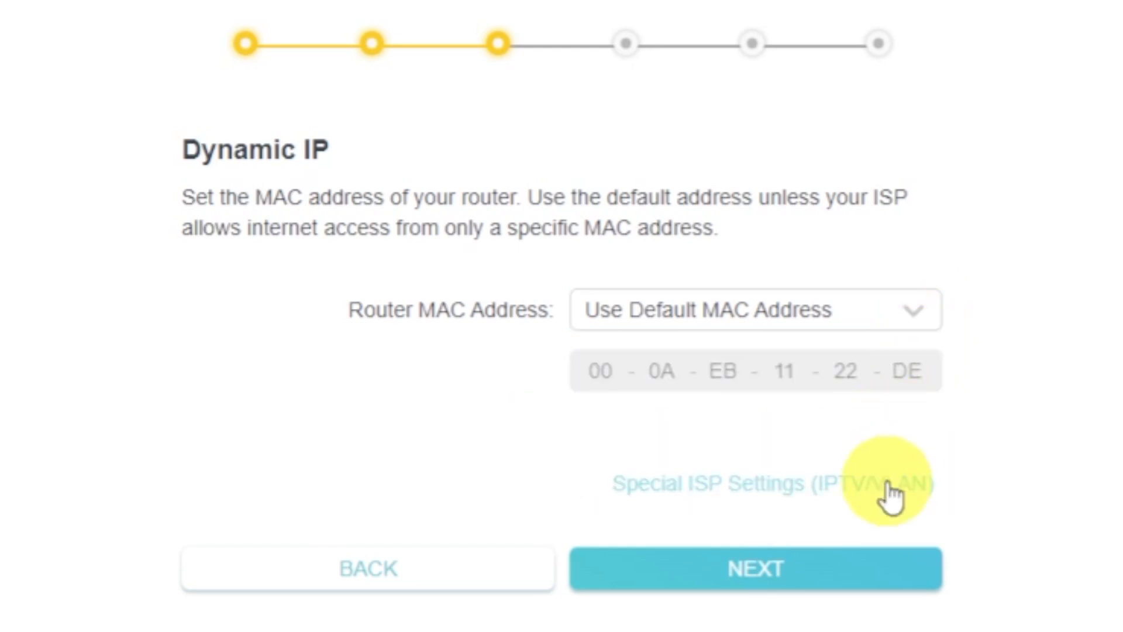
left_click(881, 571)
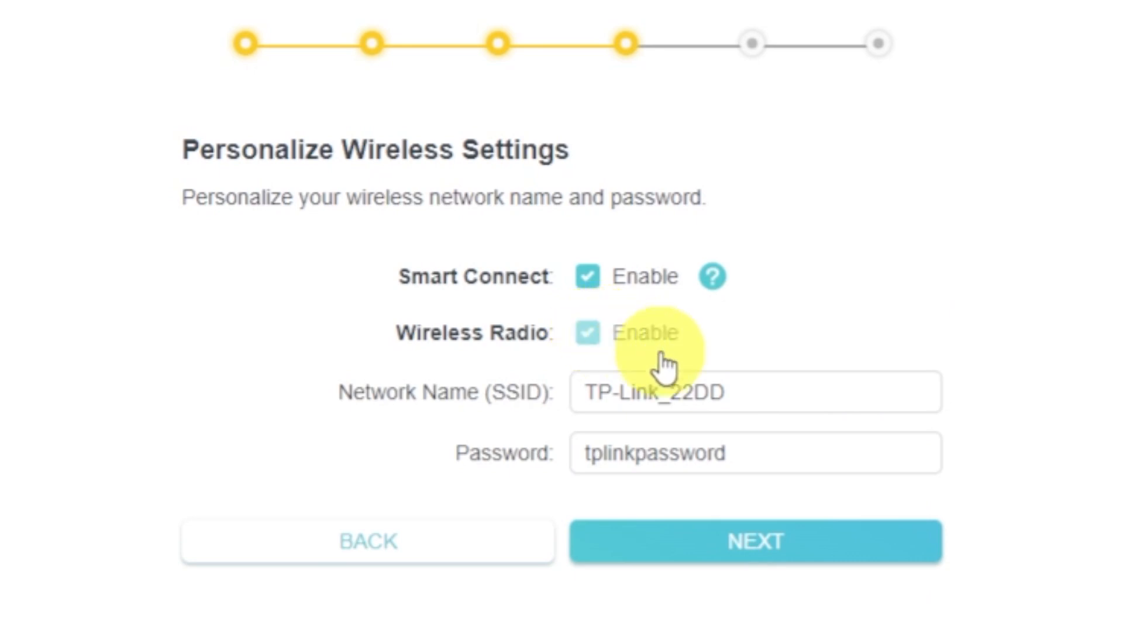
- Accept the wireless network name TP-Link_22DD and the preset Wi-Fi password with Smart Connect enabled
left_click(805, 396)
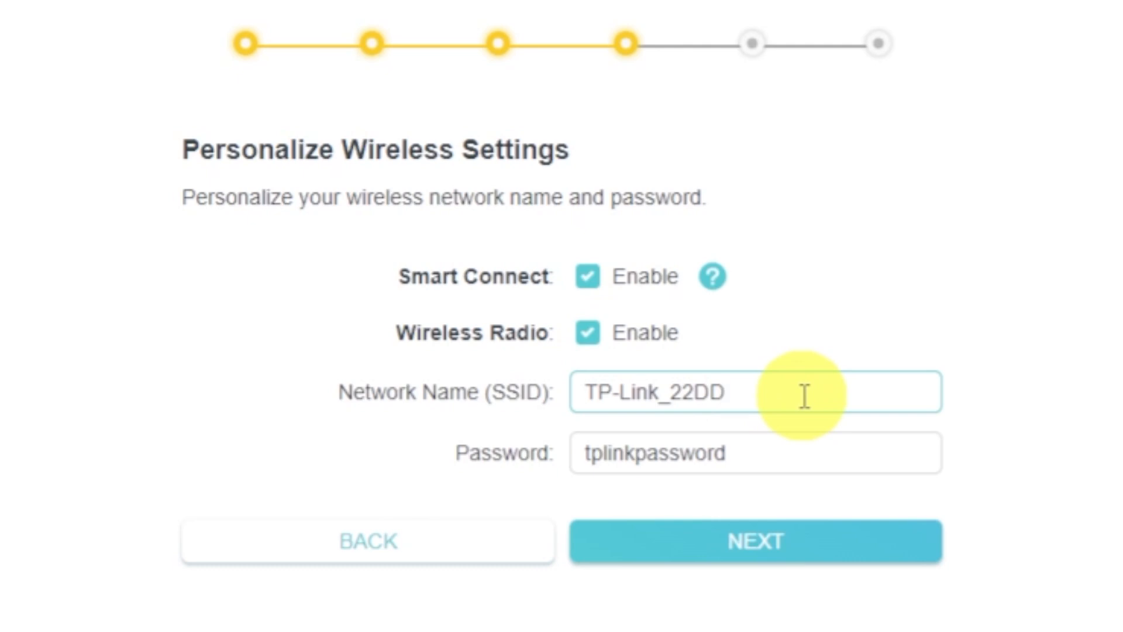
left_click(797, 452)
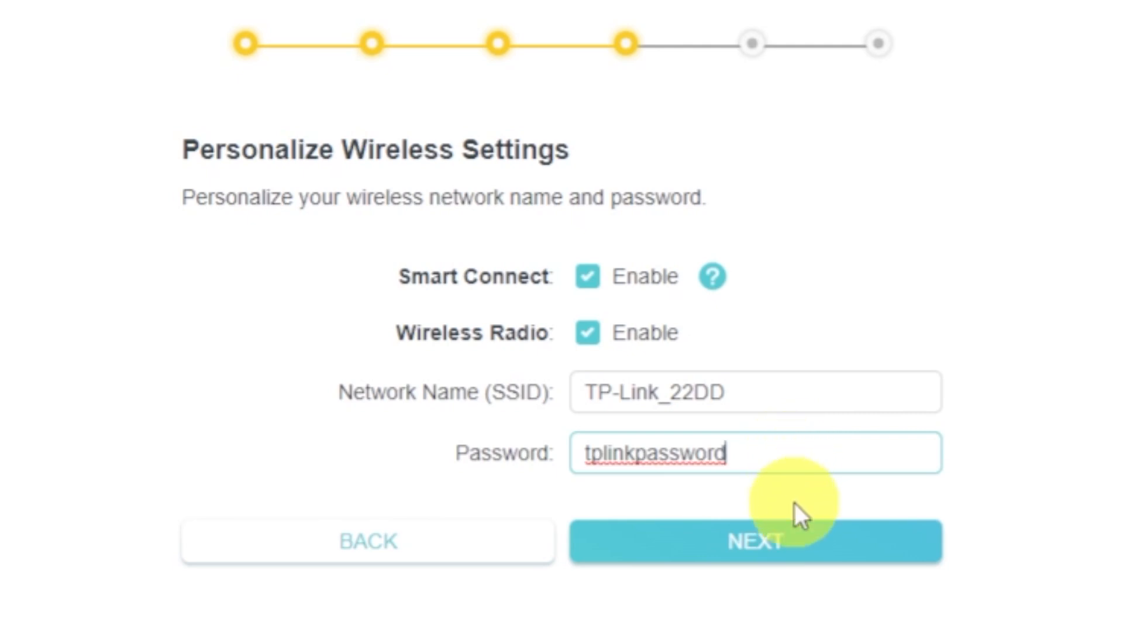
left_click(800, 543)
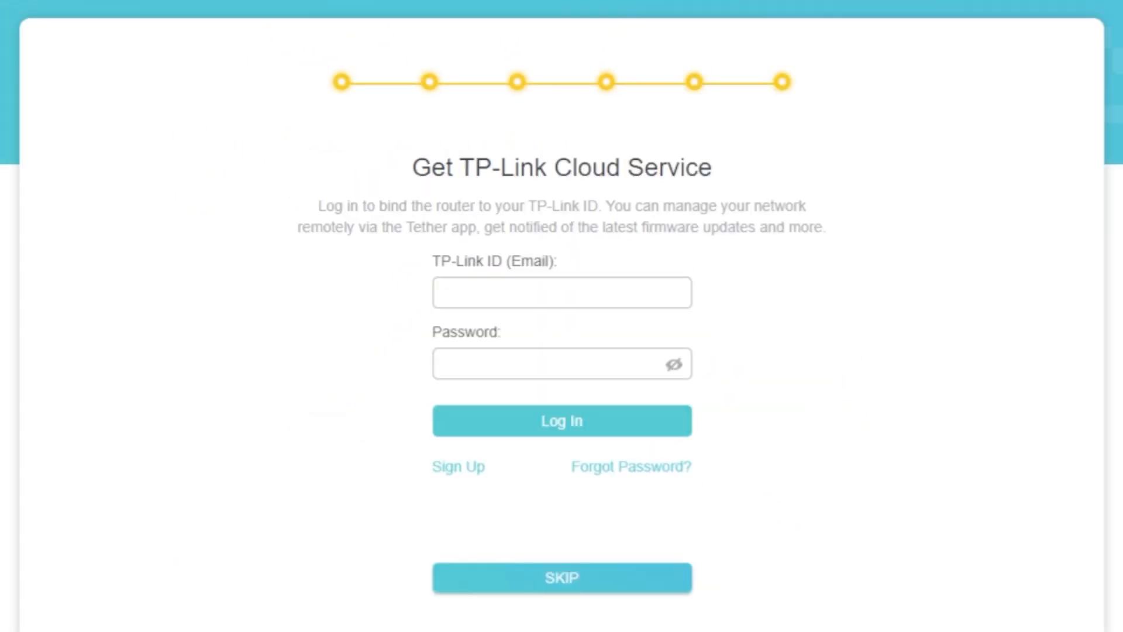
- Finish the quick setup without logging in to TP-Link Cloud or retrying the internet connection test
left_click(561, 585)
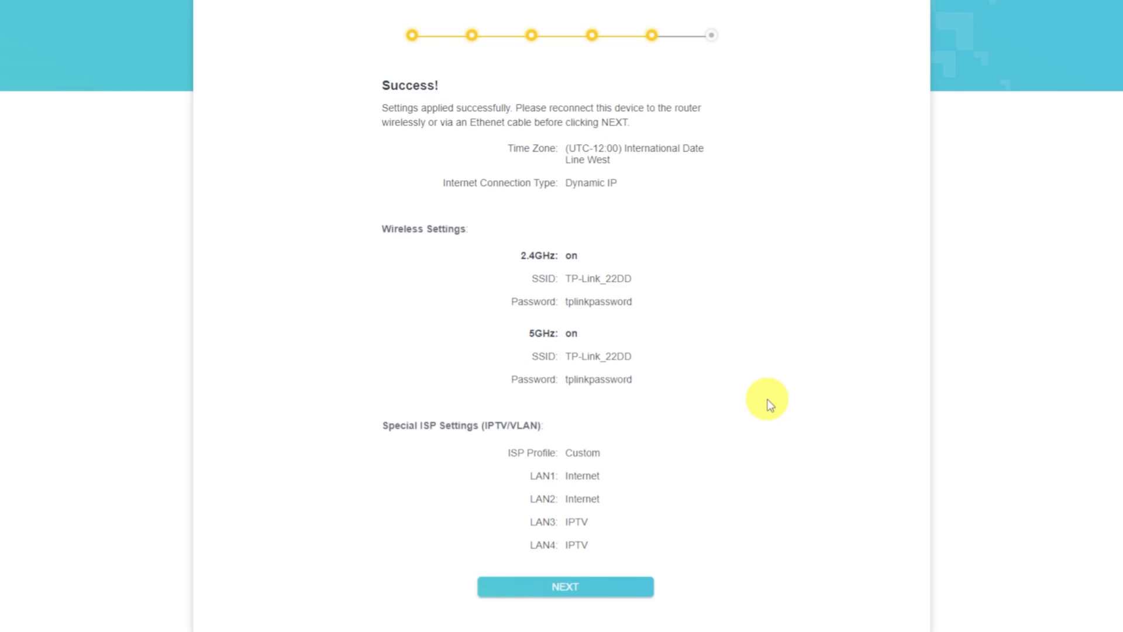
left_click(630, 588)
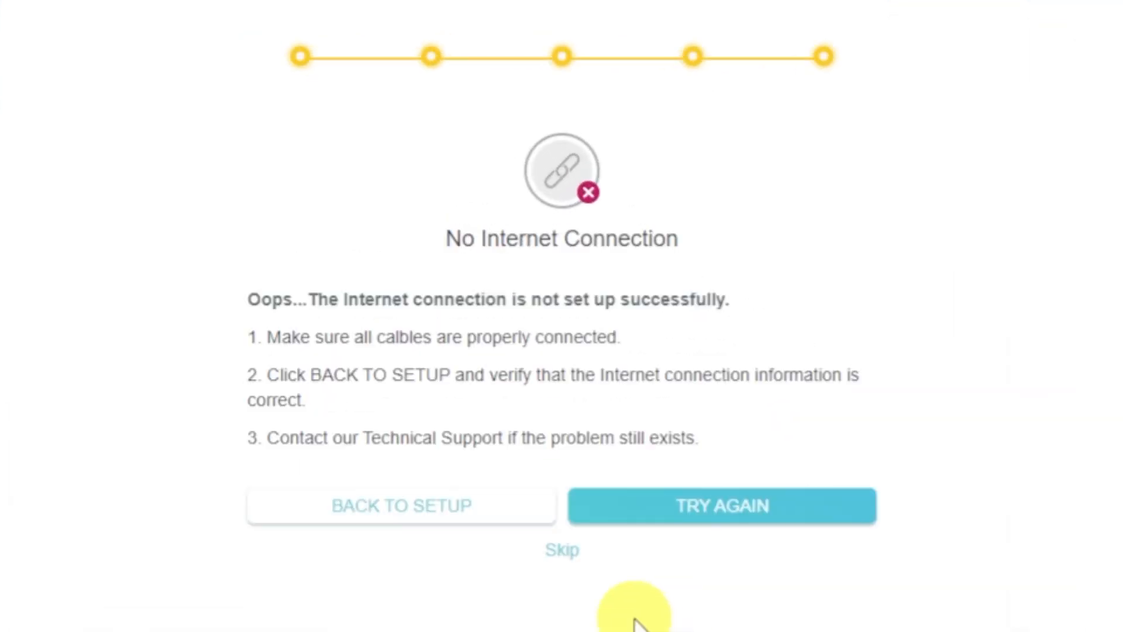
left_click(572, 551)
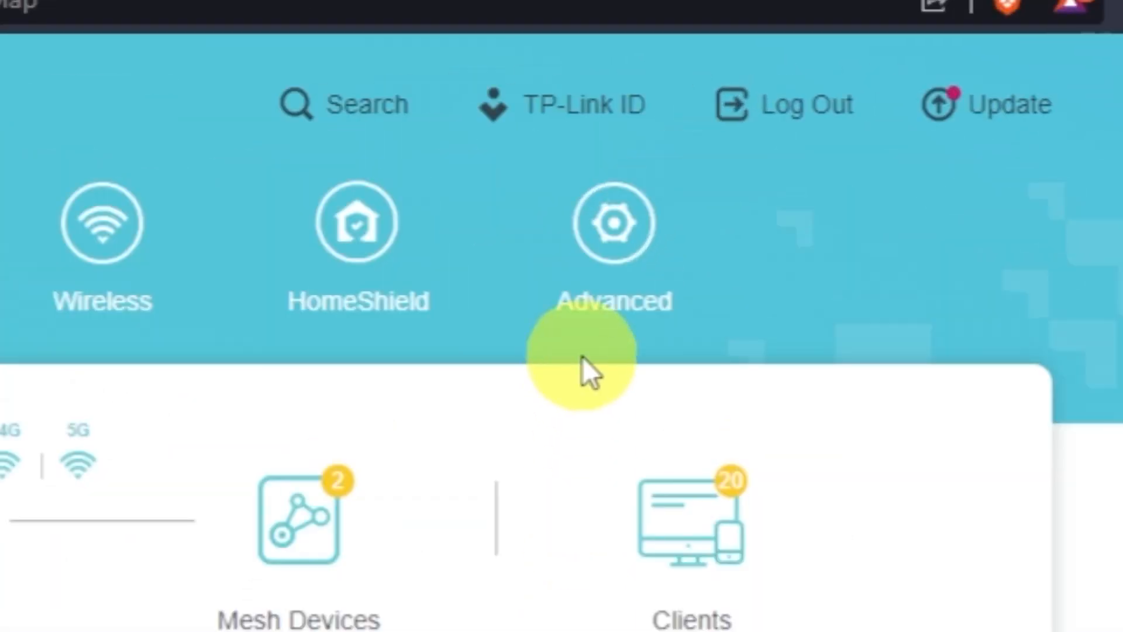
- Reboot the router from its advanced system settings
left_click(598, 303)
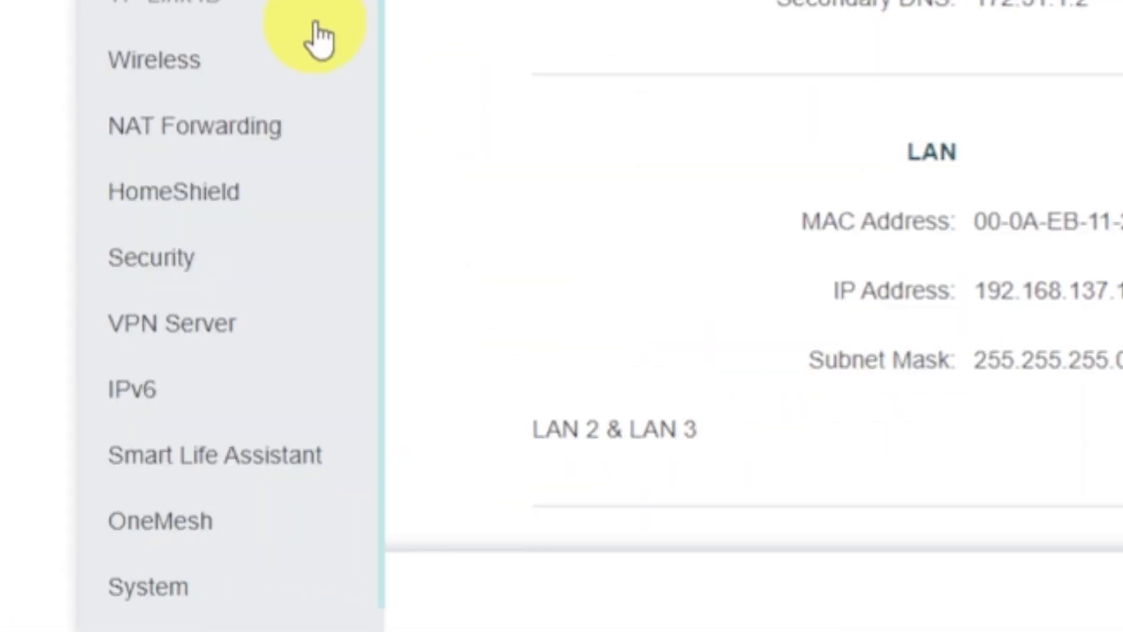
scroll(339, 410, "down", 1)
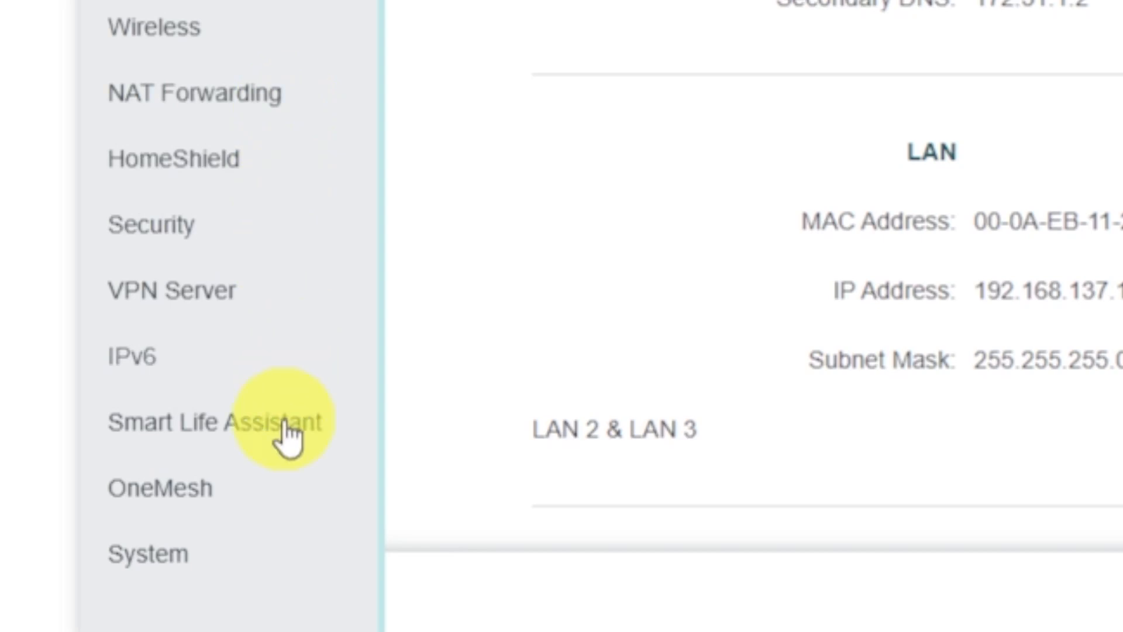
left_click(224, 560)
left_click(273, 544)
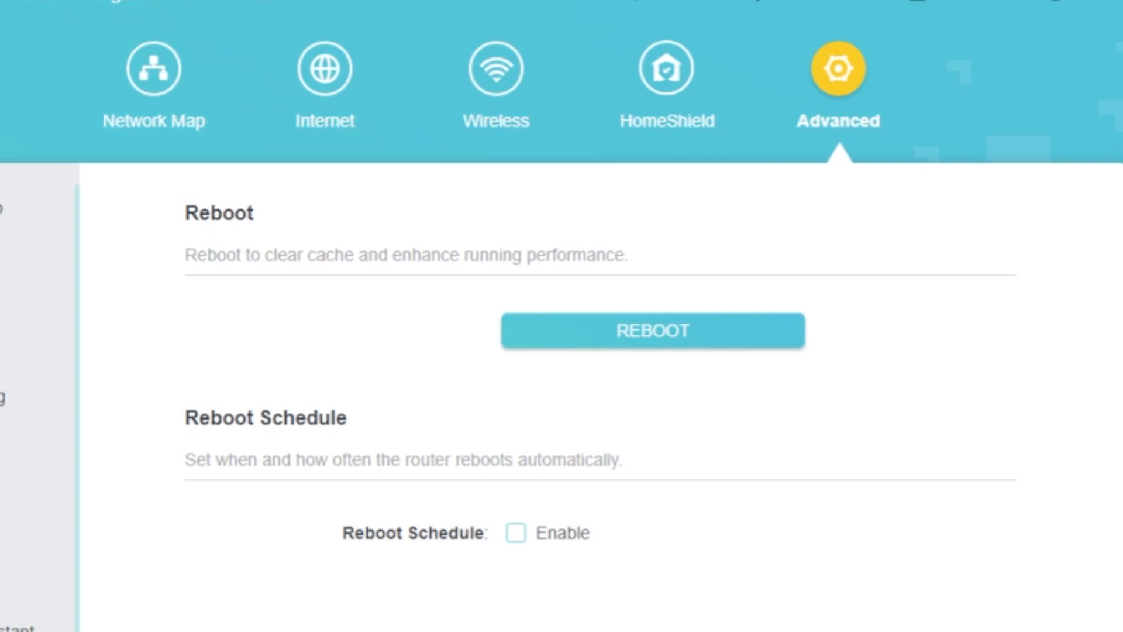
left_click(604, 341)
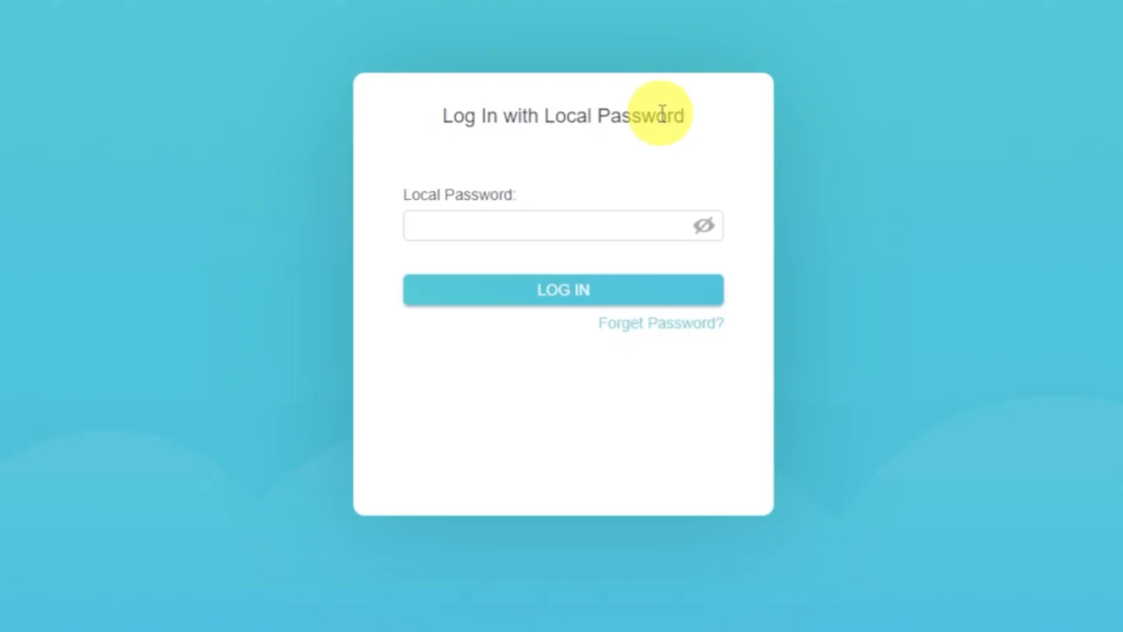
- Log in to the router's web interface with the local password
left_click(630, 233)
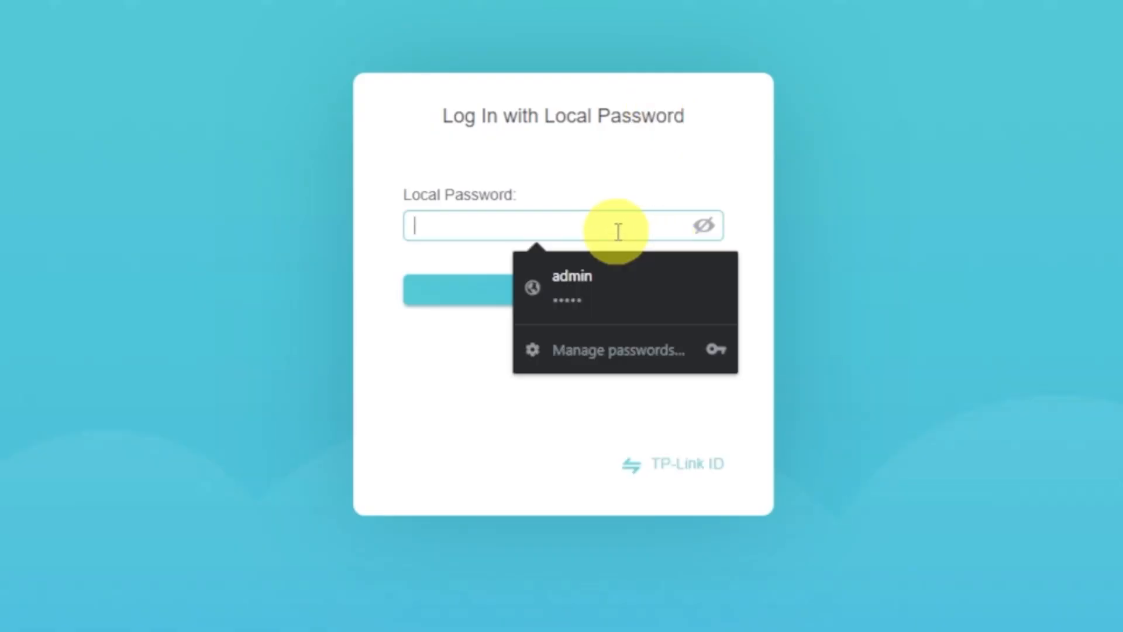
type("•••••••")
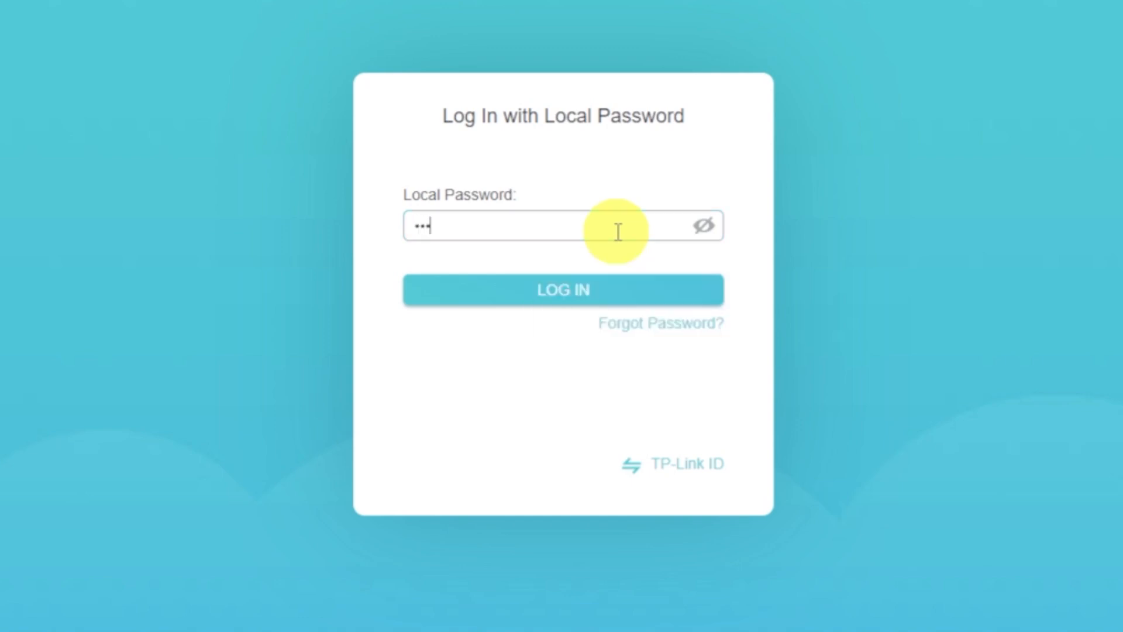
type("•")
left_click(591, 292)
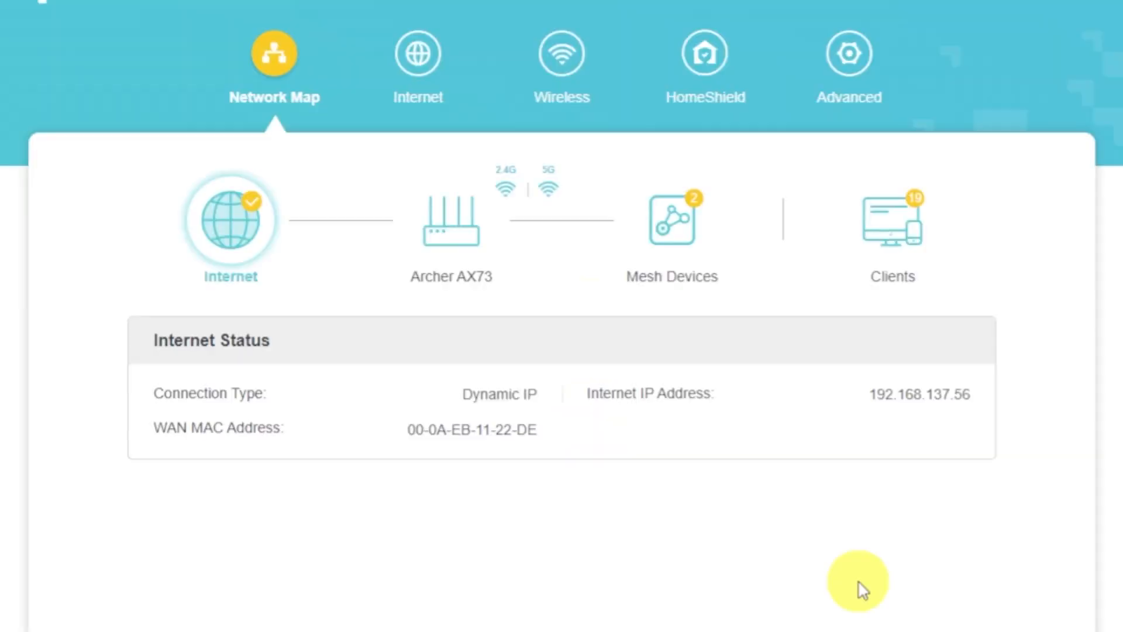
- Set the router MAC address to Clone Current Device MAC in the internet settings and save the change
left_click(433, 79)
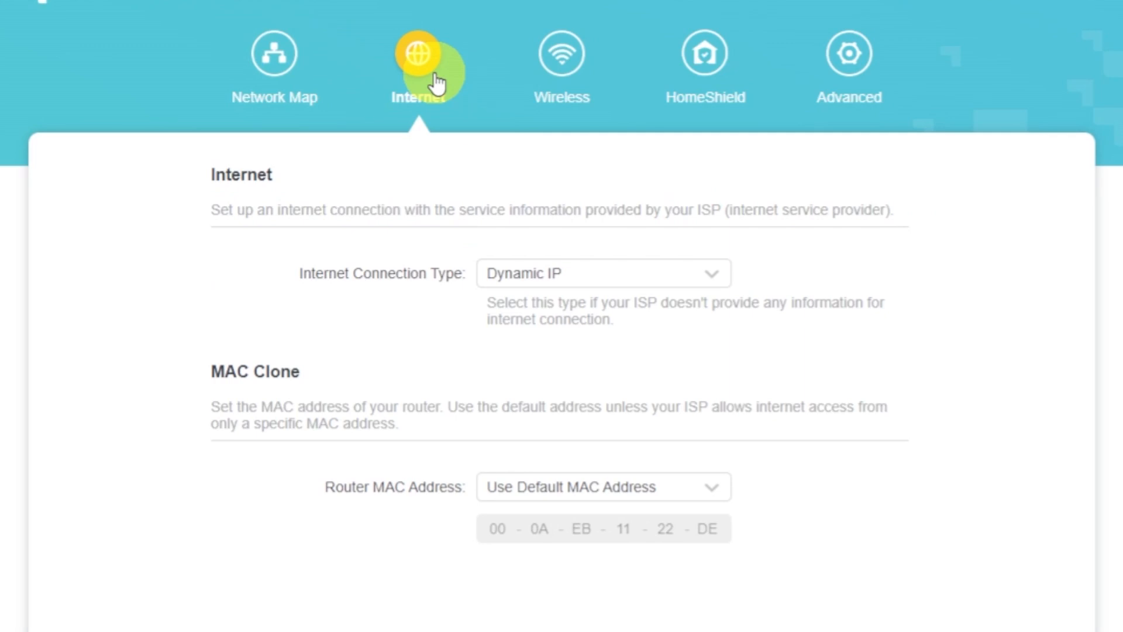
left_click(711, 489)
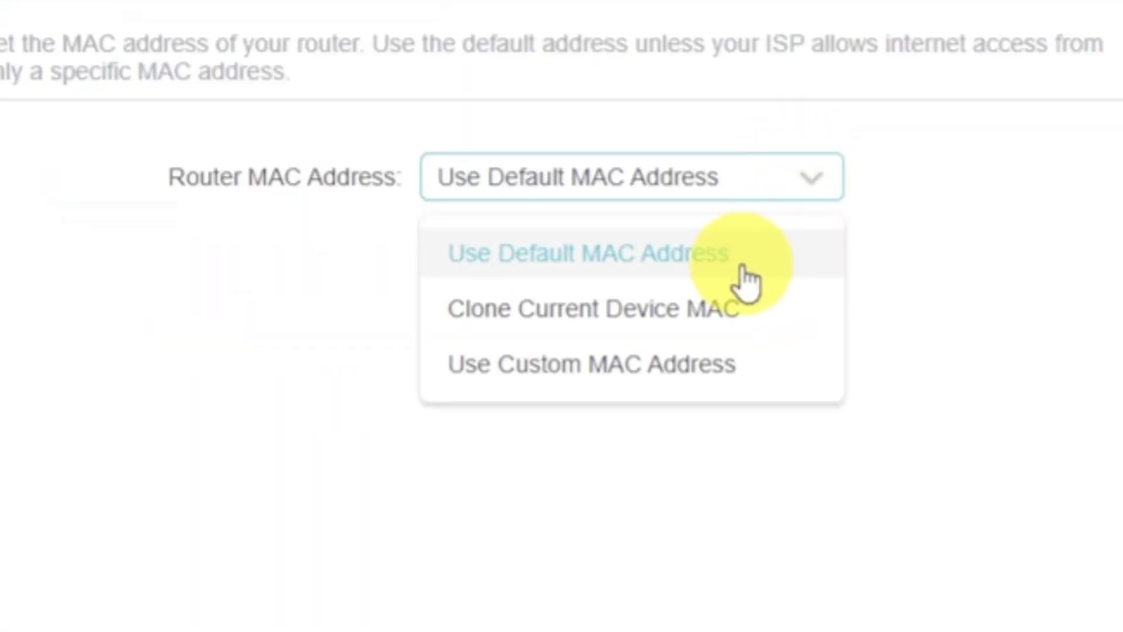
left_click(714, 309)
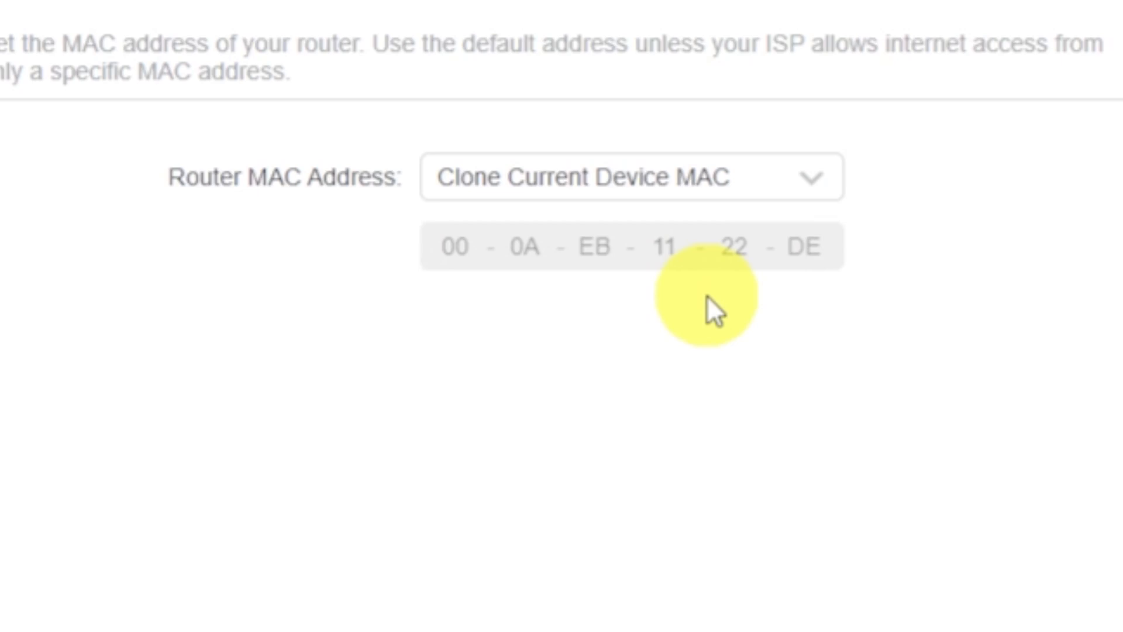
left_click(964, 602)
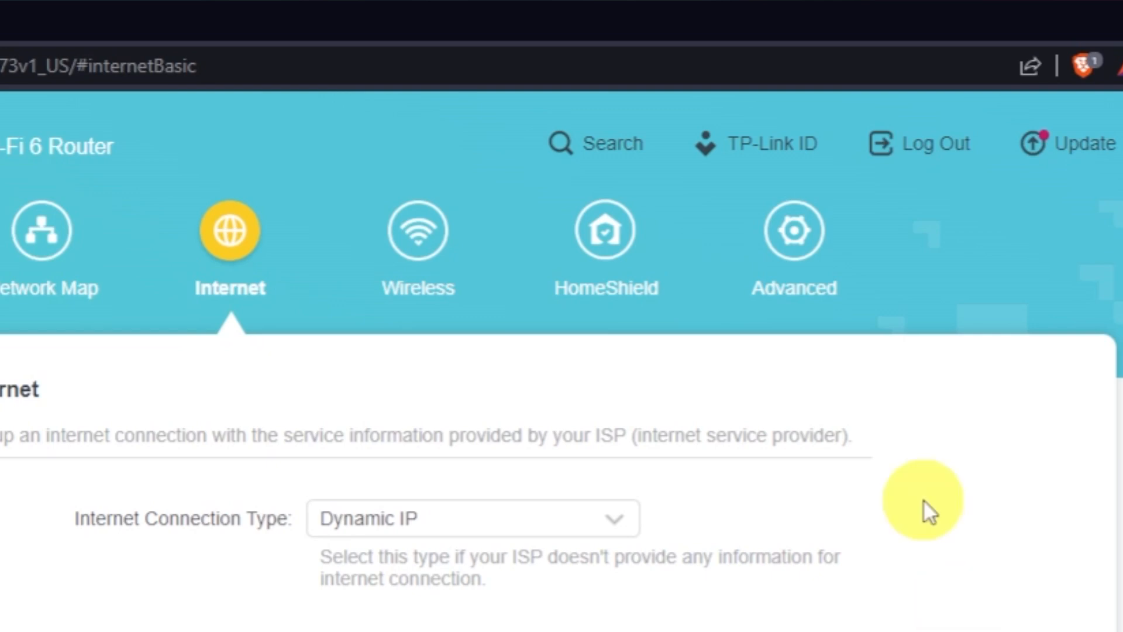
- Reboot the router again to apply the cloned MAC address
left_click(821, 253)
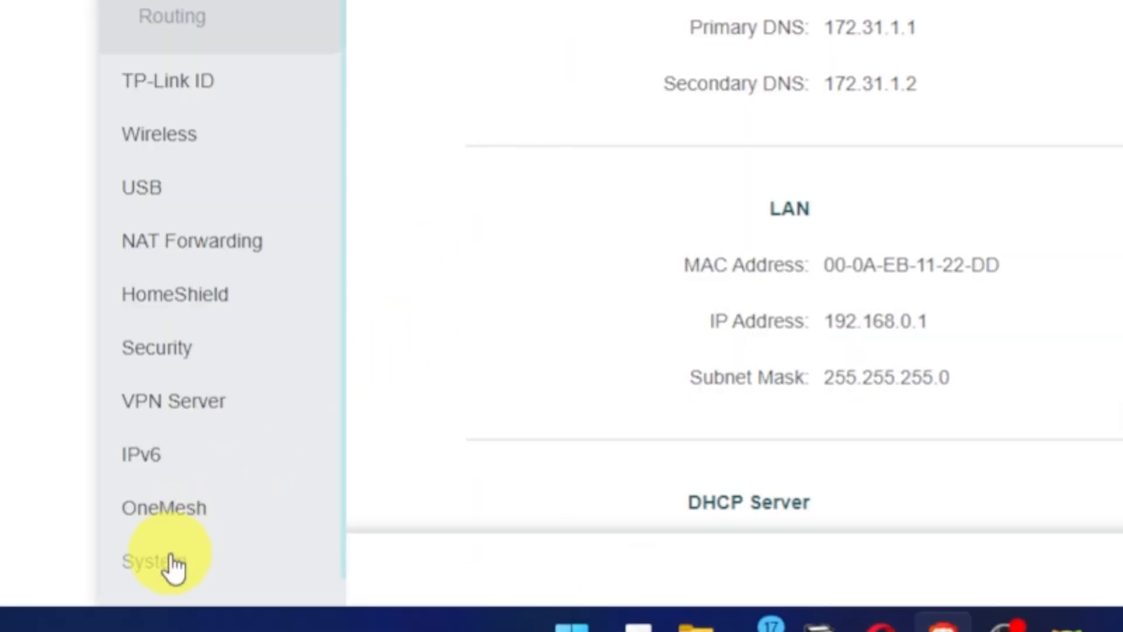
left_click(174, 563)
scroll(176, 564, "down", 5)
left_click(198, 555)
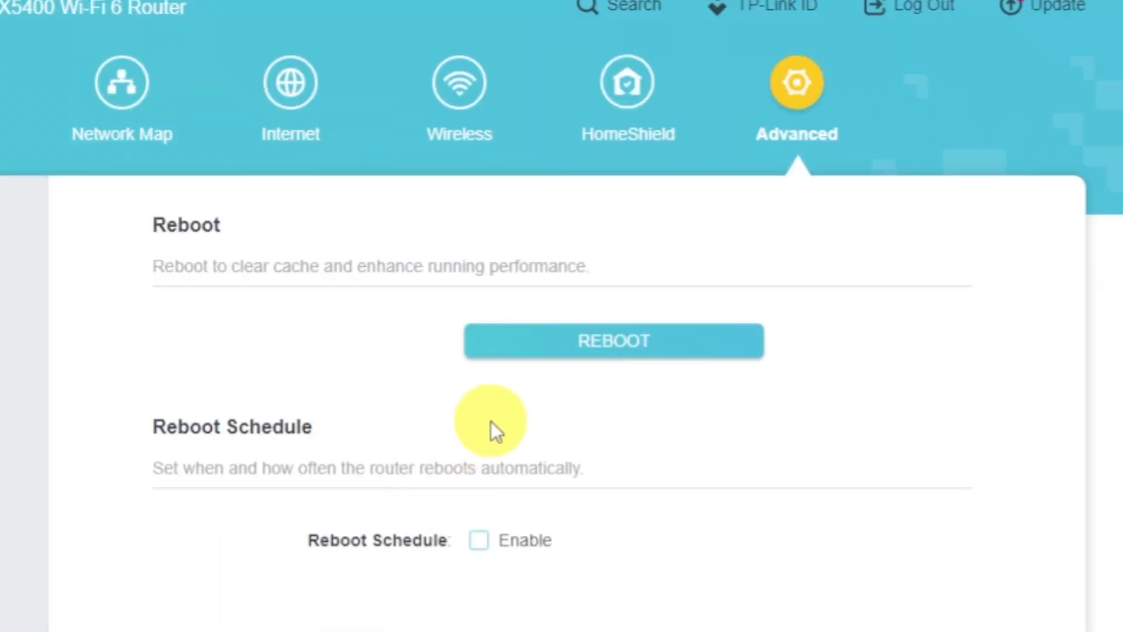
left_click(535, 348)
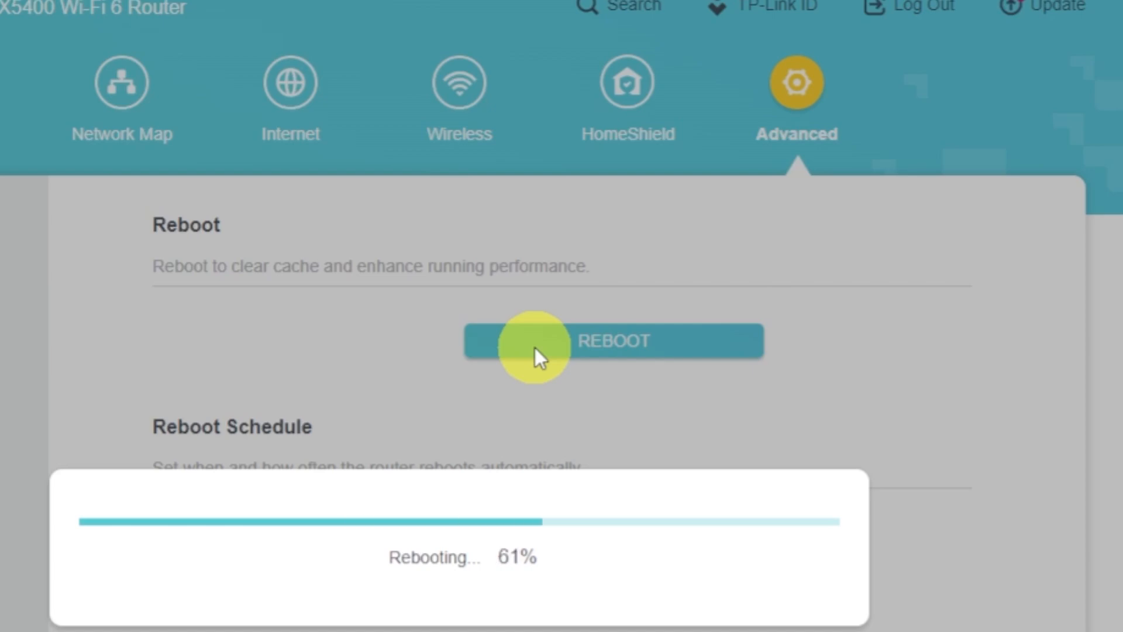